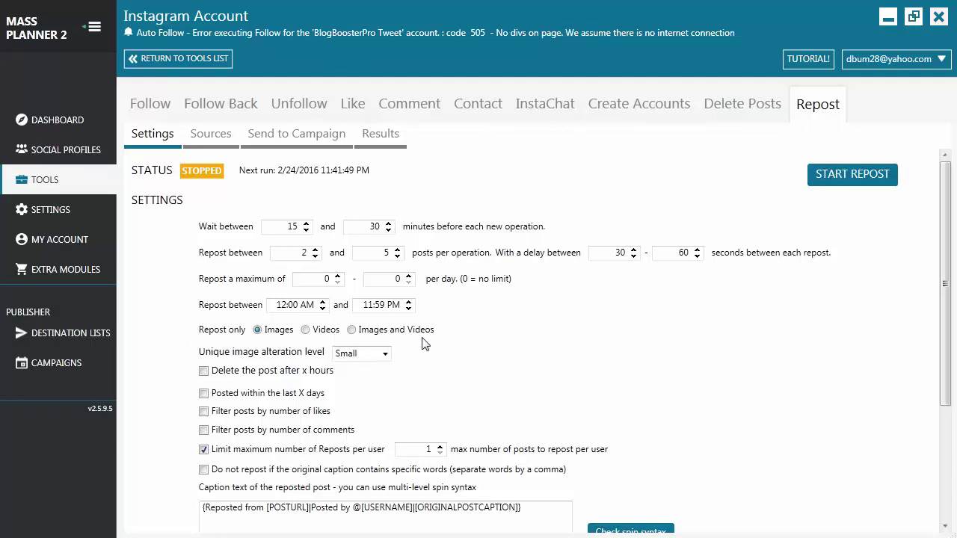
# Step: Examine the available unique image alteration levels for reposts without changing the selected one
pyautogui.click(385, 355)
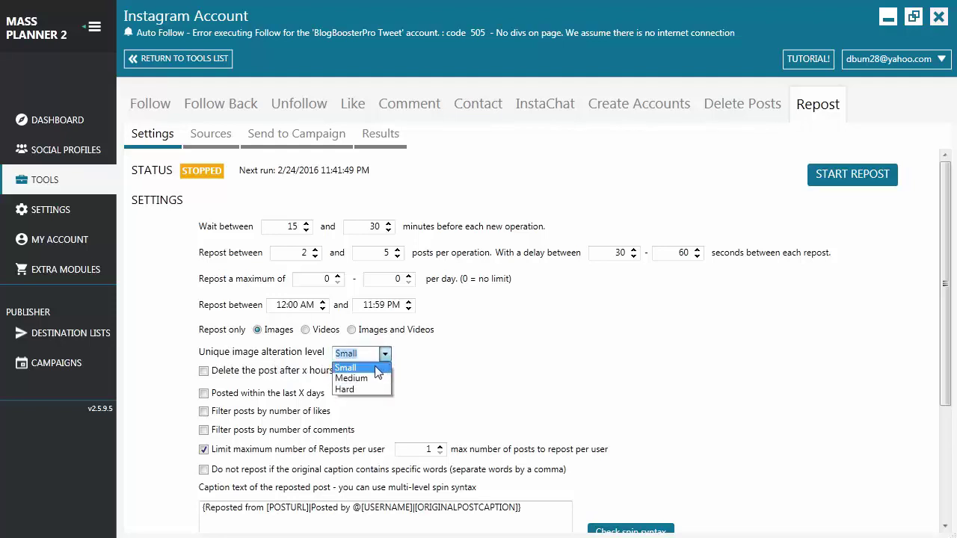
pyautogui.click(411, 351)
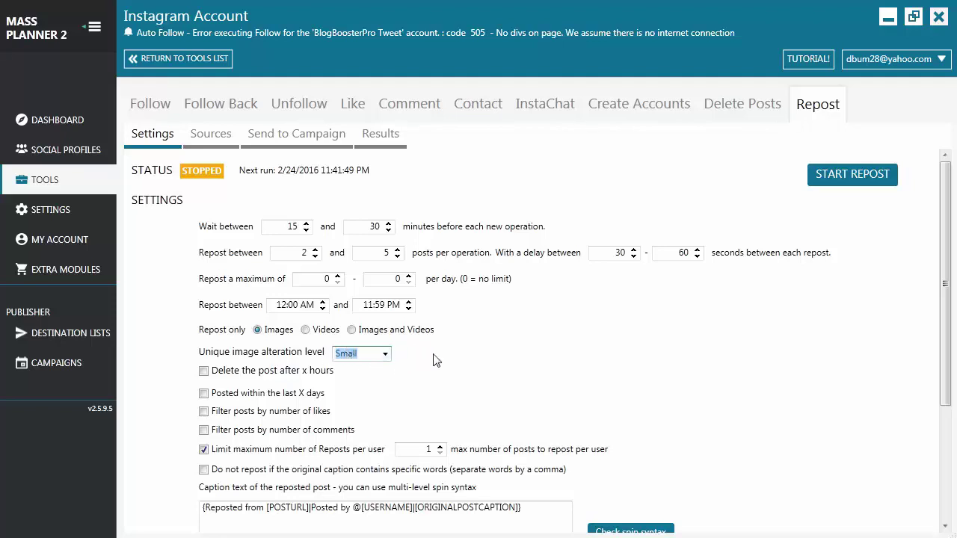
pyautogui.click(386, 355)
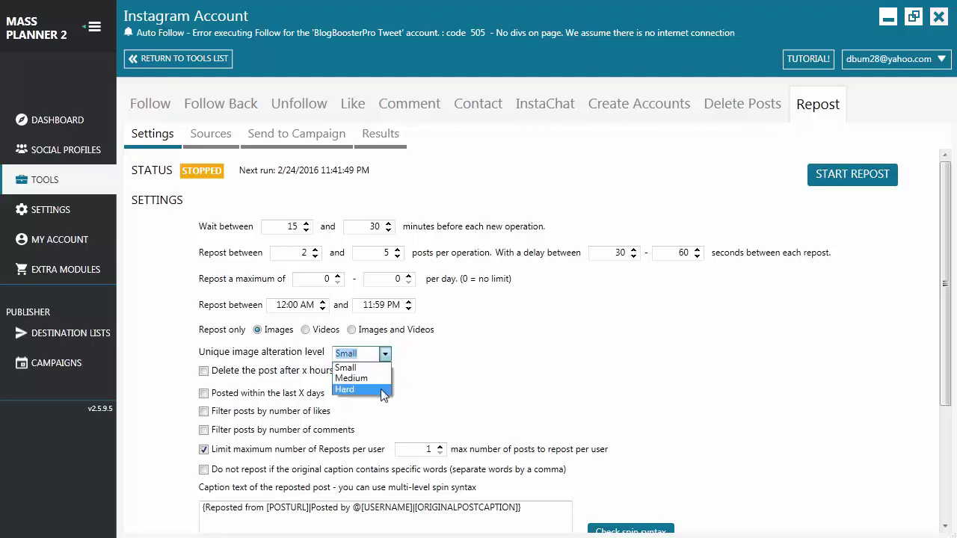
pyautogui.click(453, 366)
pyautogui.click(386, 356)
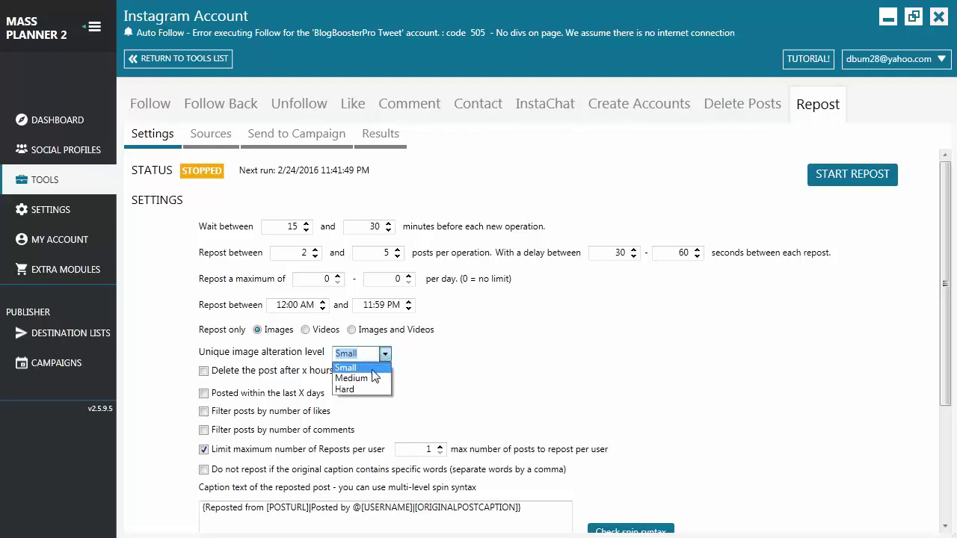
pyautogui.click(460, 356)
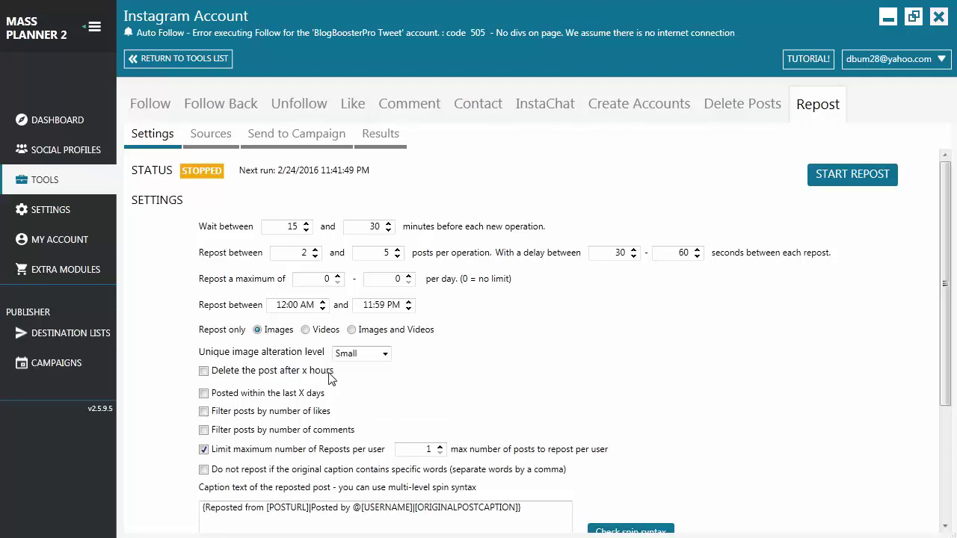
# Step: Enable the timed post deletion and the post age limit one after the other, turning each off again
pyautogui.click(211, 371)
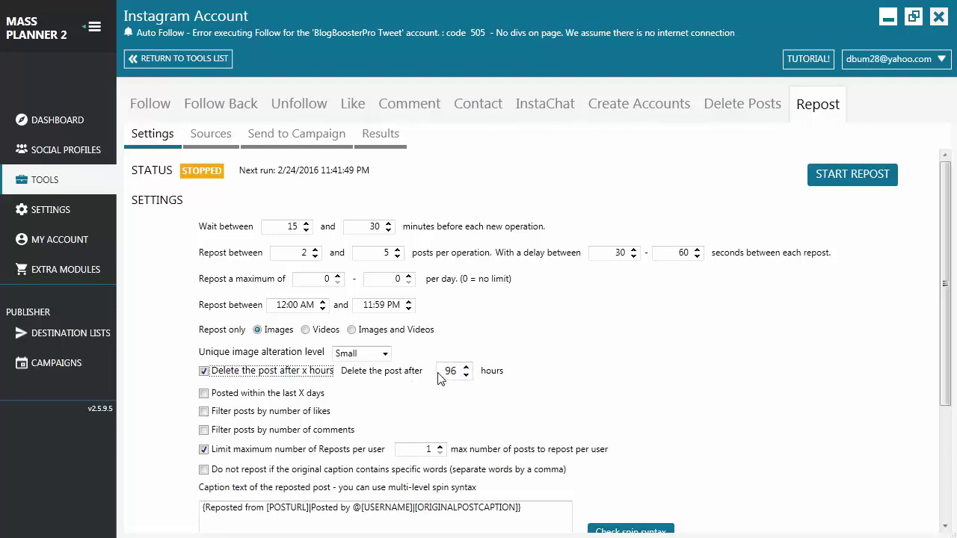
pyautogui.click(203, 371)
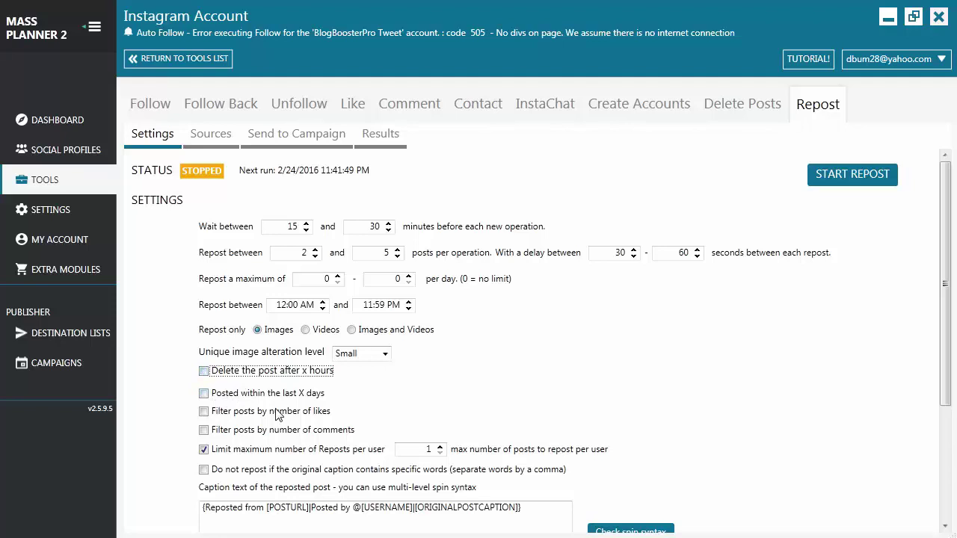
pyautogui.click(203, 394)
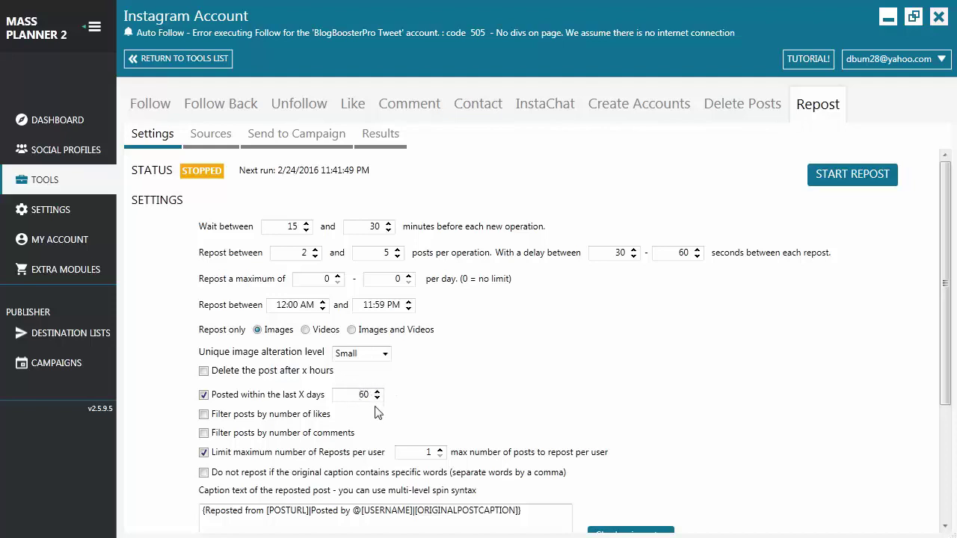
pyautogui.click(204, 394)
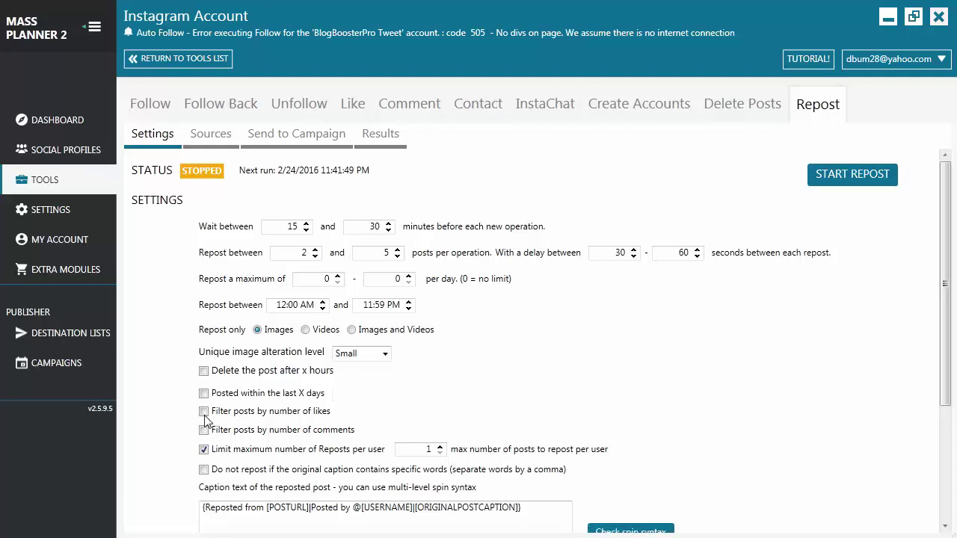
# Step: Enable the filters by number of likes and number of comments, and turn both off again
pyautogui.click(258, 412)
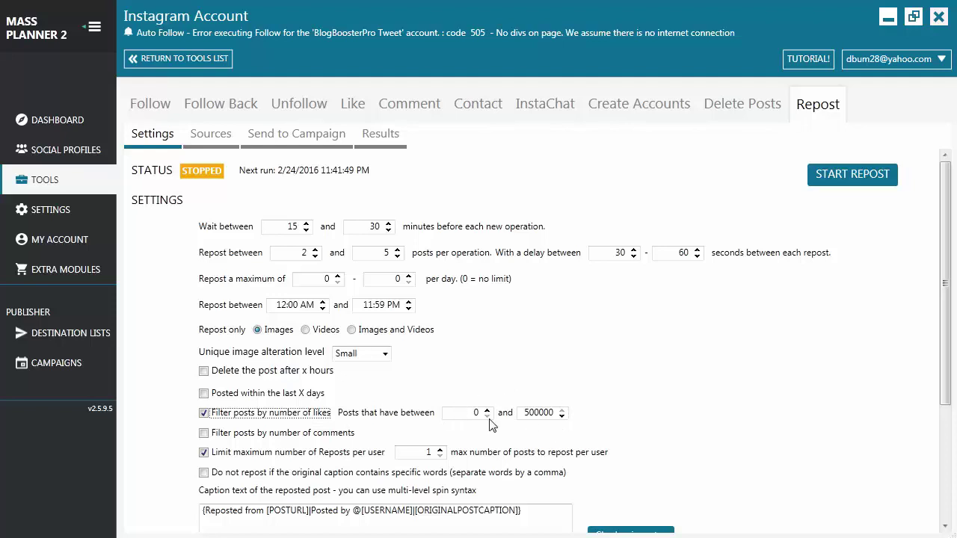
pyautogui.click(204, 433)
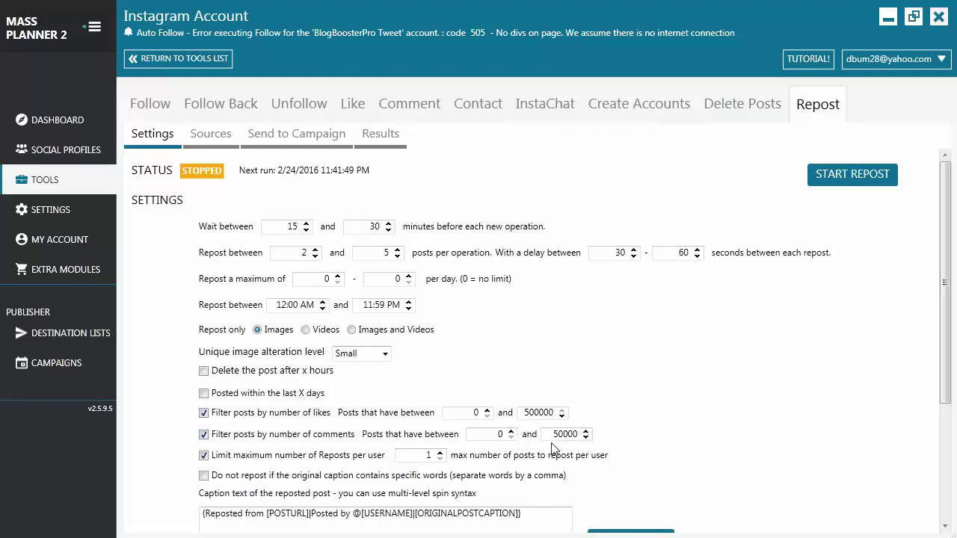
pyautogui.click(204, 413)
pyautogui.click(204, 430)
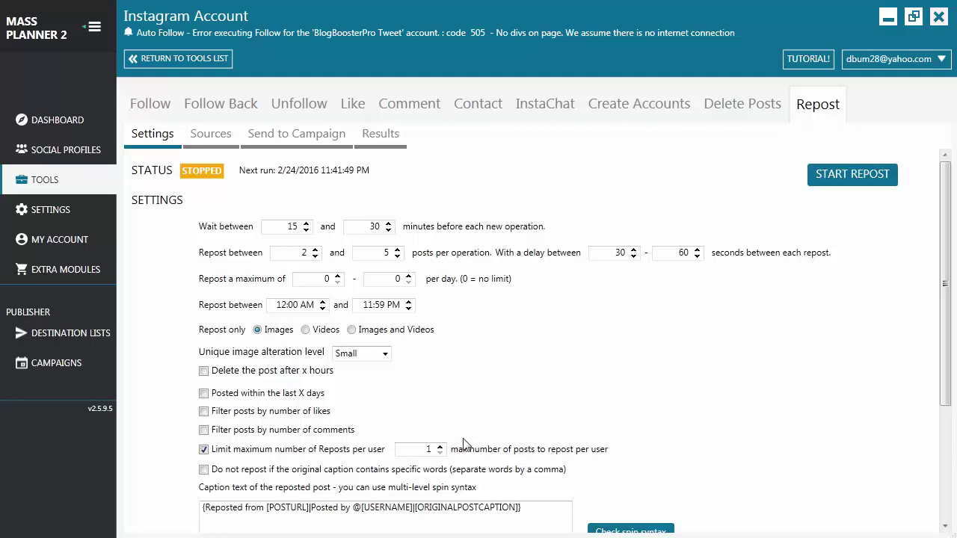
# Step: Enable the option not to repost when the original caption contains specific words
pyautogui.scroll(-1, 449, 438)
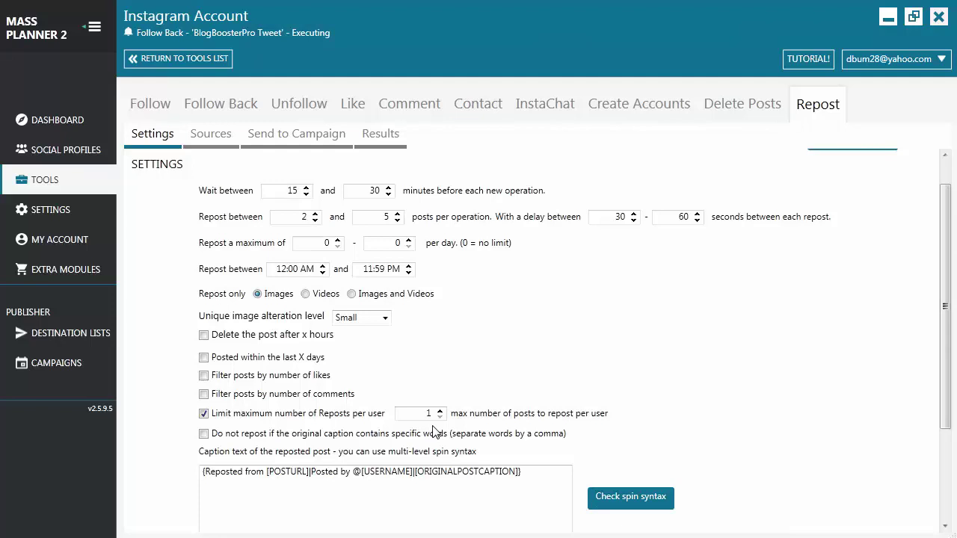
pyautogui.click(203, 434)
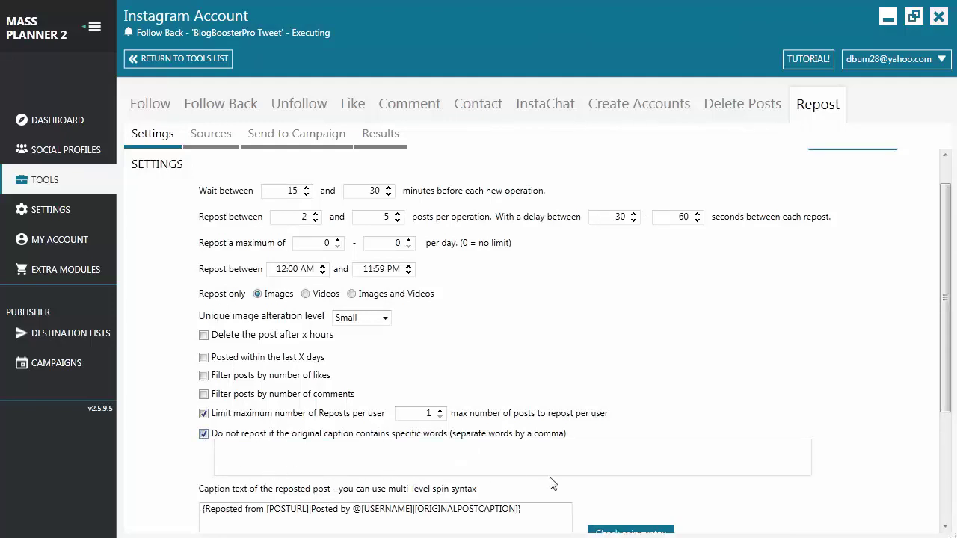
# Step: View the options for copying the repost settings to other accounts and close the dialog without selecting an account
pyautogui.scroll(-3, 224, 323)
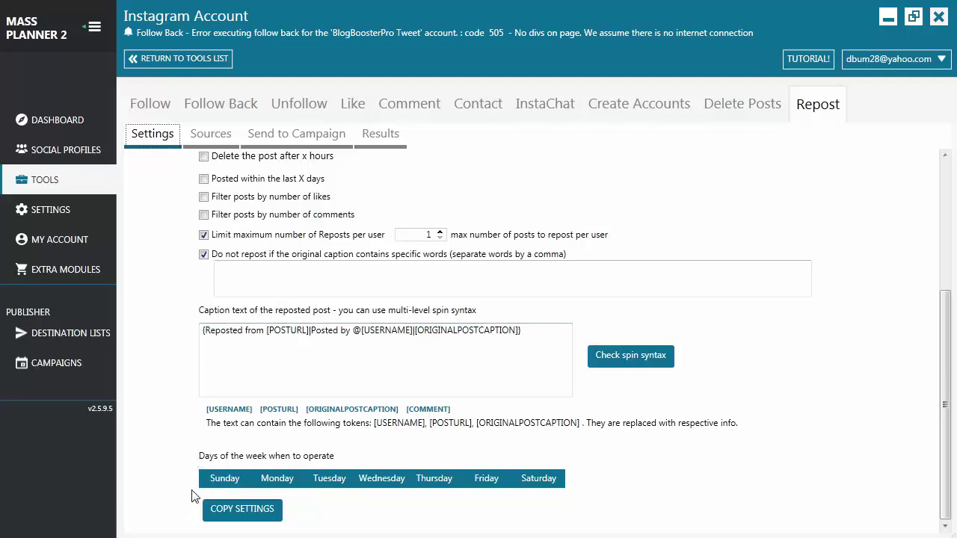
pyautogui.click(230, 514)
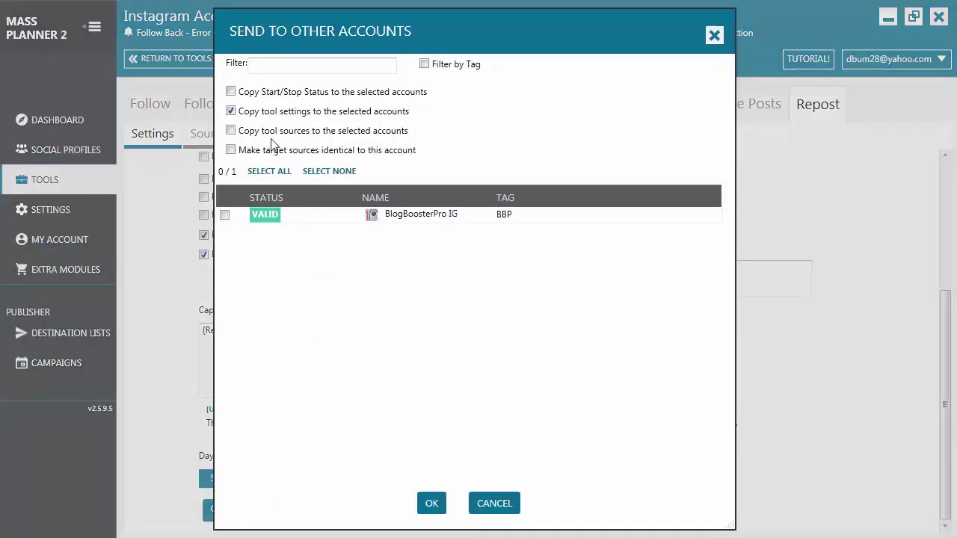
pyautogui.click(441, 505)
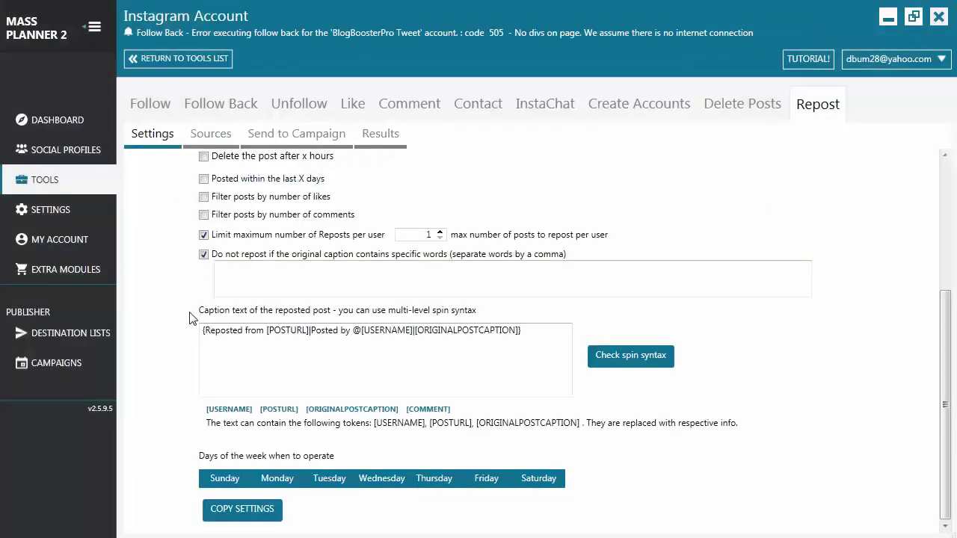
# Step: Enable reposting posts by keywords in the repost sources, keeping the keywords "cars, car"
pyautogui.click(212, 134)
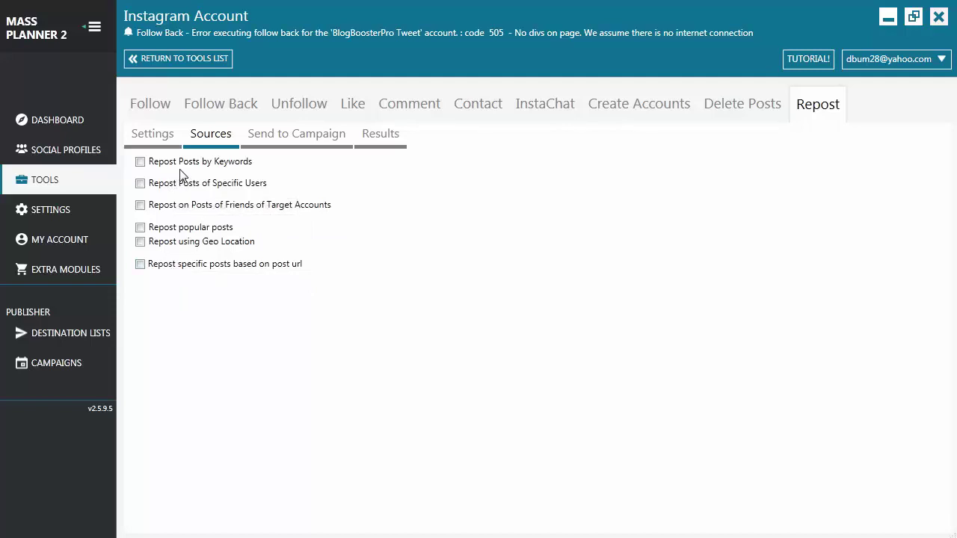
pyautogui.click(139, 161)
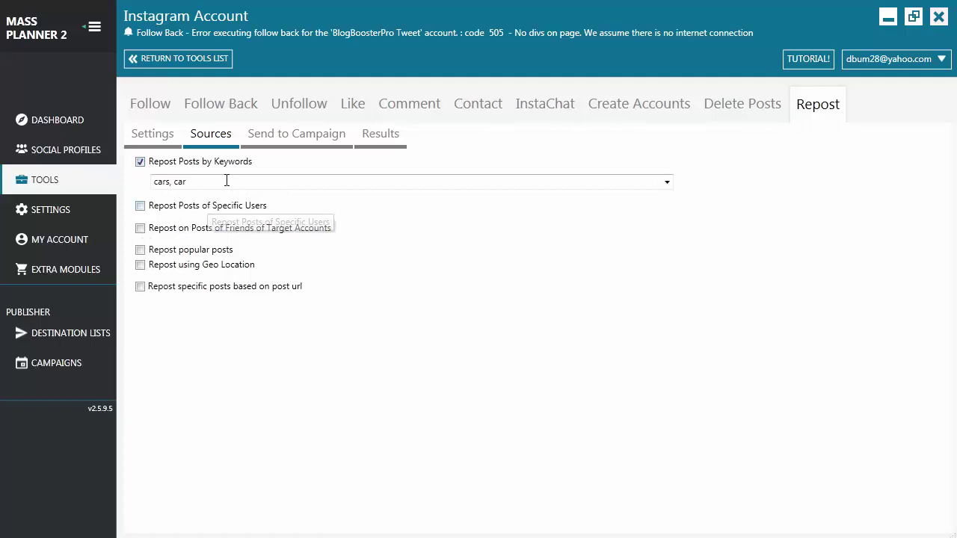
pyautogui.click(179, 182)
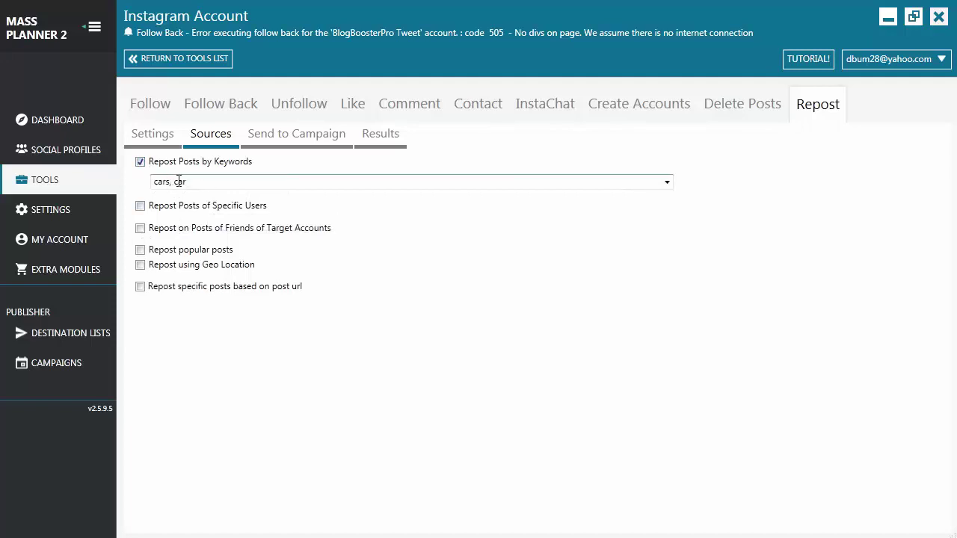
# Step: Enable the specific users source and the friends of target accounts source in turn, turning each off again
pyautogui.click(140, 206)
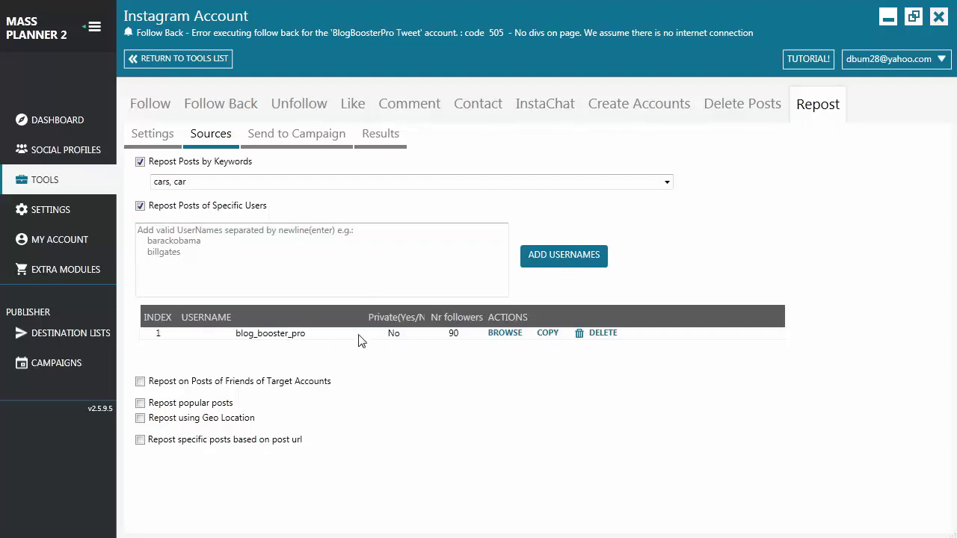
pyautogui.click(140, 204)
pyautogui.click(140, 227)
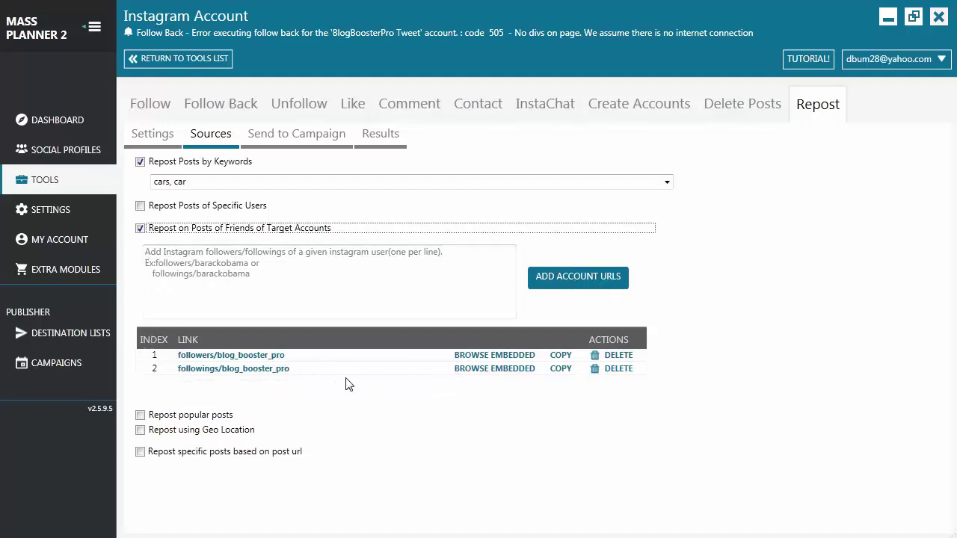
pyautogui.press('space')
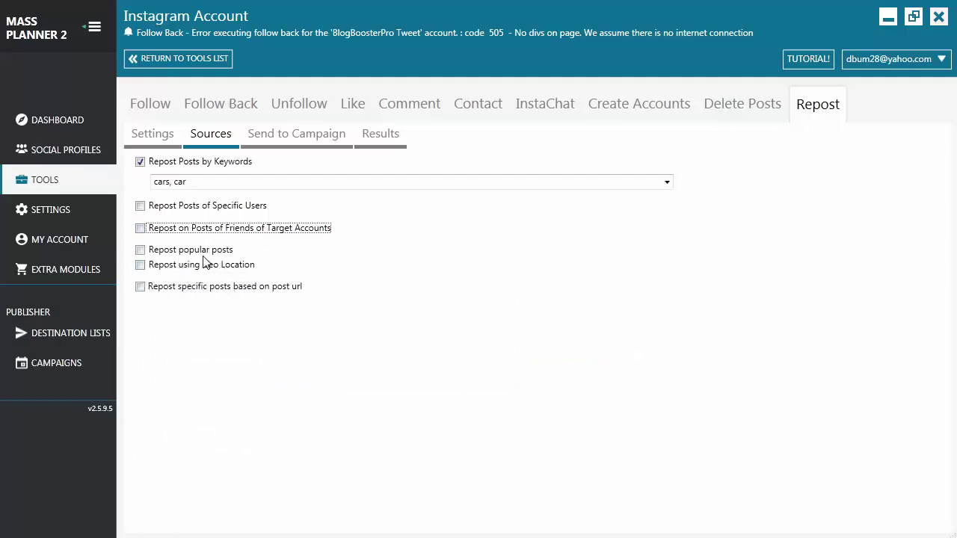
# Step: Enable reposting of popular posts as a source
pyautogui.click(140, 249)
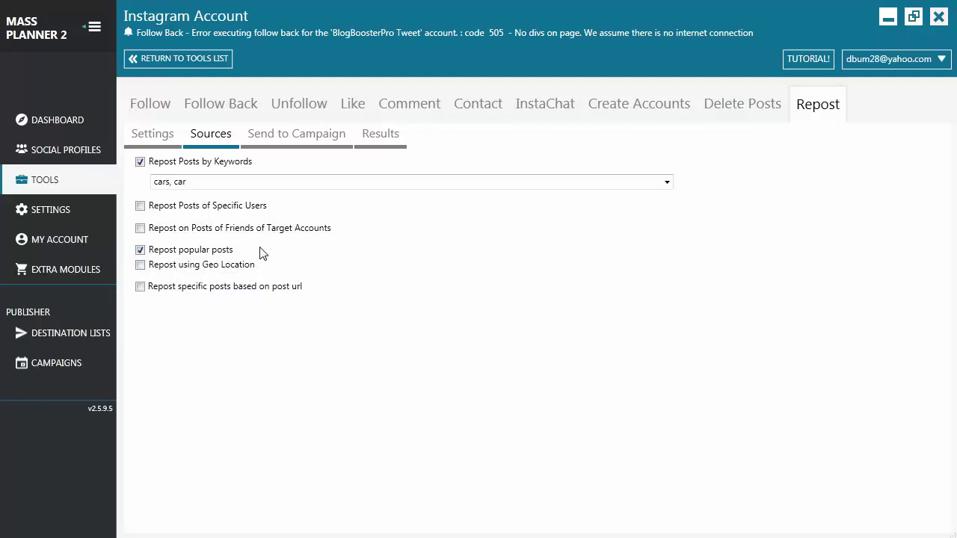
# Step: Enable the geo location source, check its location selection and manual location entry, and turn it off again
pyautogui.click(140, 265)
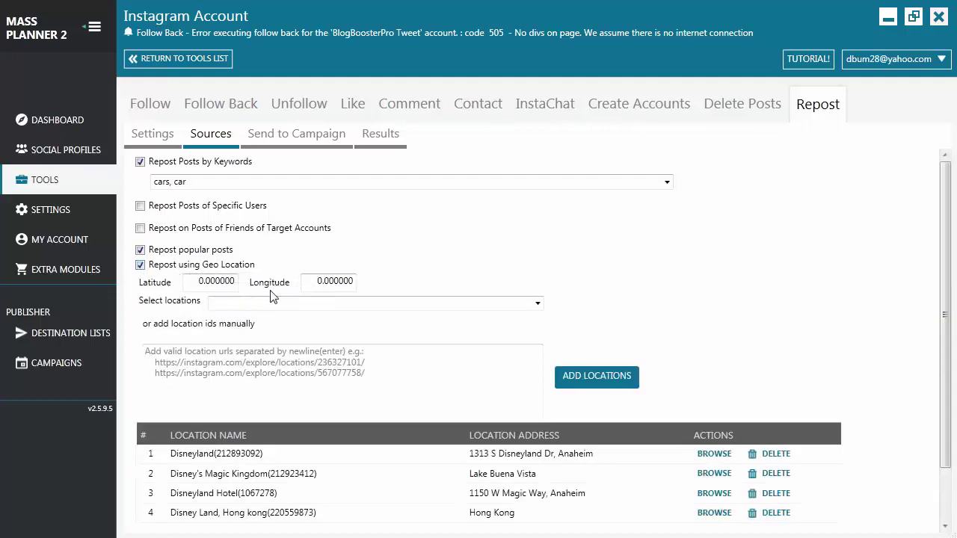
pyautogui.click(537, 303)
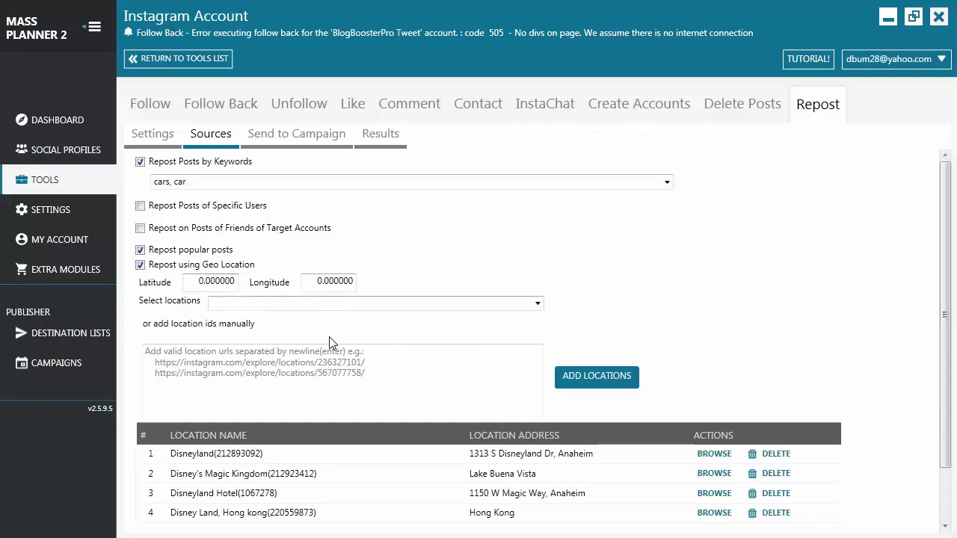
pyautogui.click(355, 376)
pyautogui.click(140, 265)
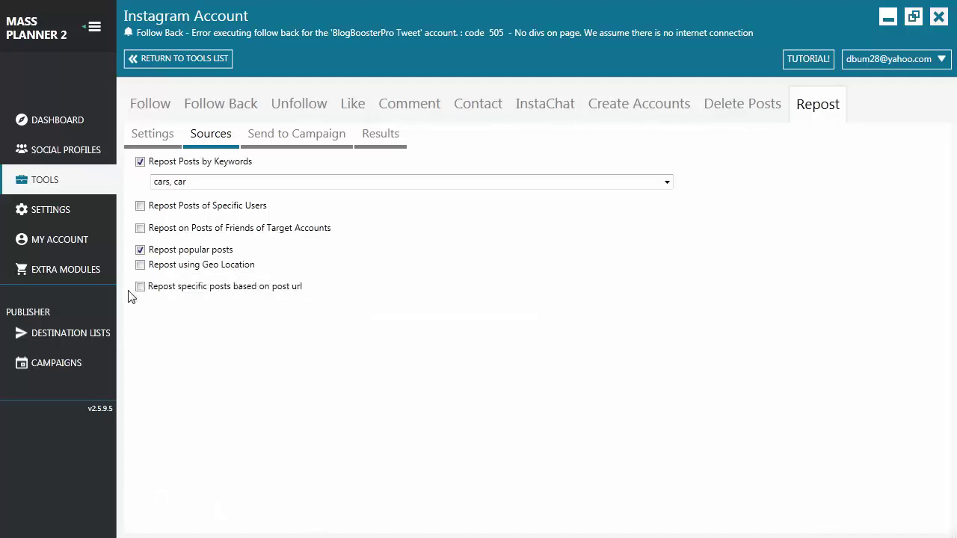
# Step: Enable reposting of specific posts based on post URL
pyautogui.click(140, 287)
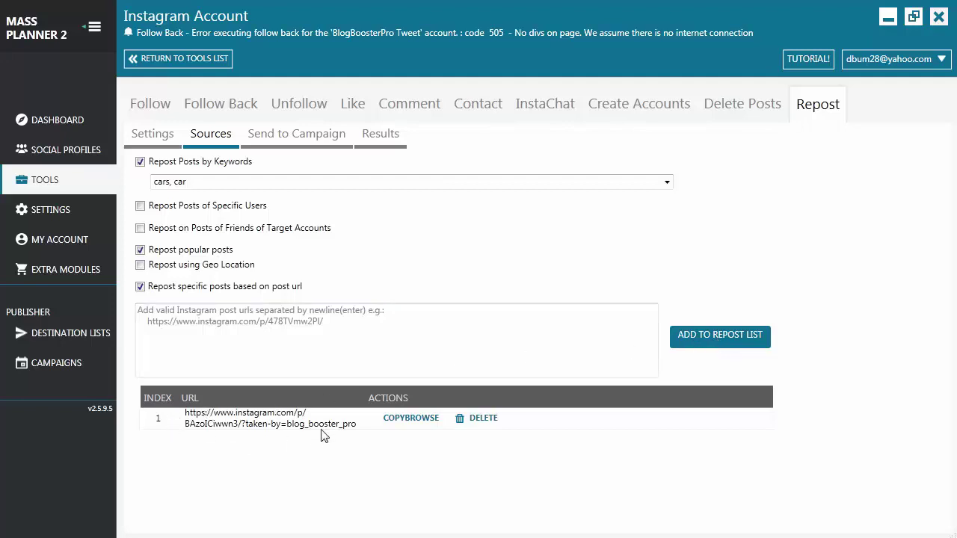
# Step: Review the main repost settings and the list of repost results, and return to the settings
pyautogui.click(152, 135)
pyautogui.scroll(3, 441, 298)
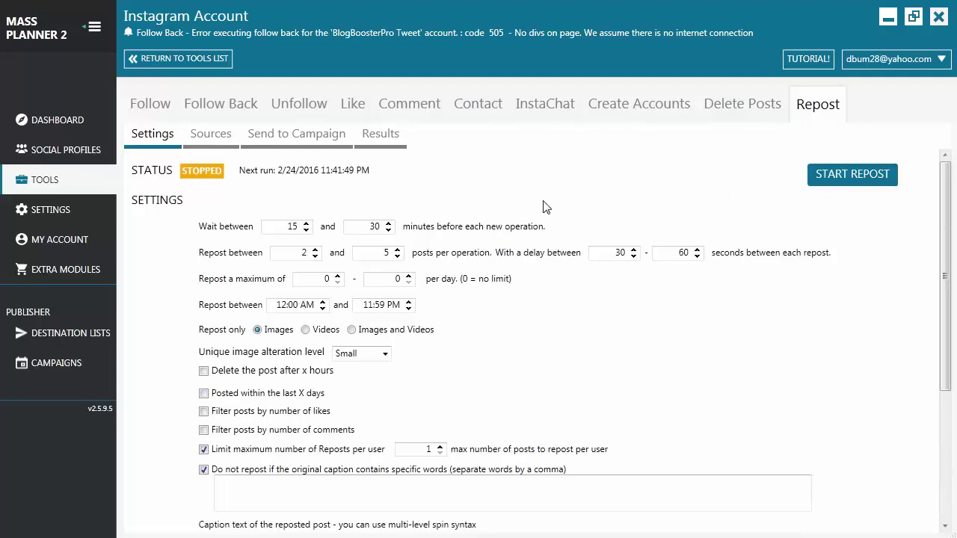
pyautogui.click(389, 148)
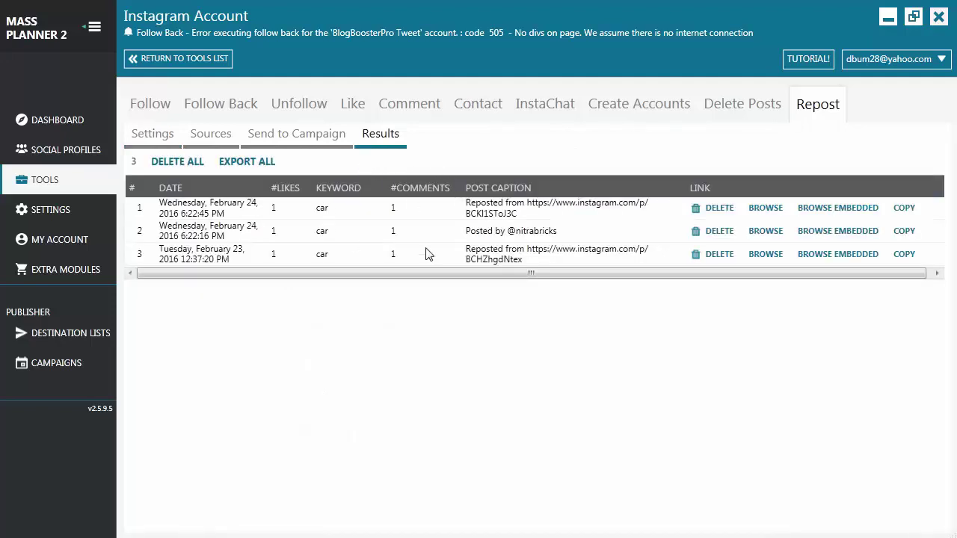
pyautogui.click(170, 146)
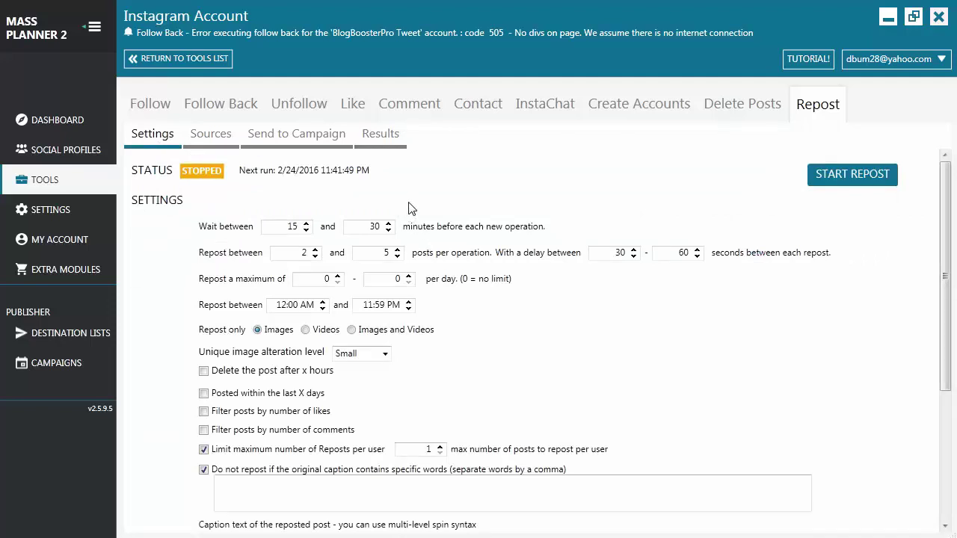
# Step: Choose IG Repost Campaign as the campaign that the reposts are sent to
pyautogui.click(331, 149)
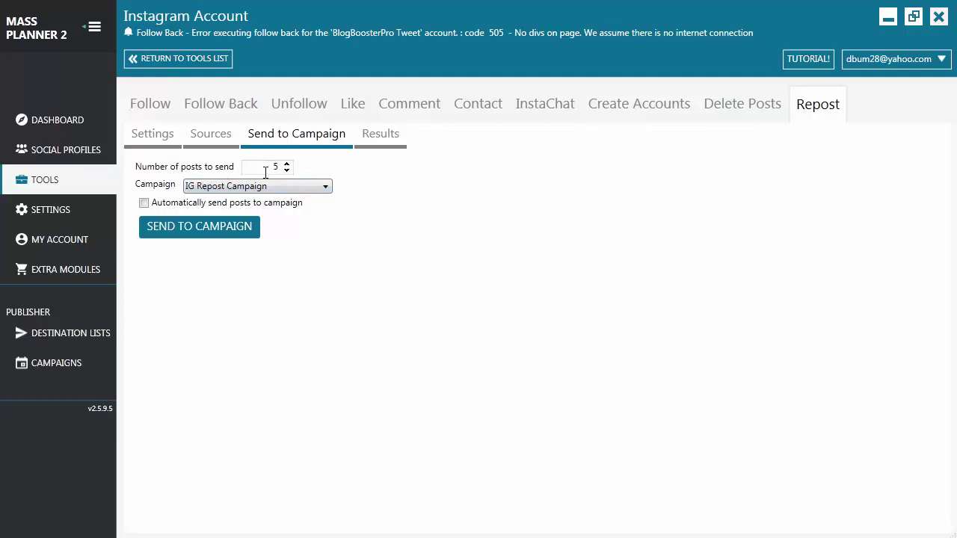
pyautogui.click(325, 187)
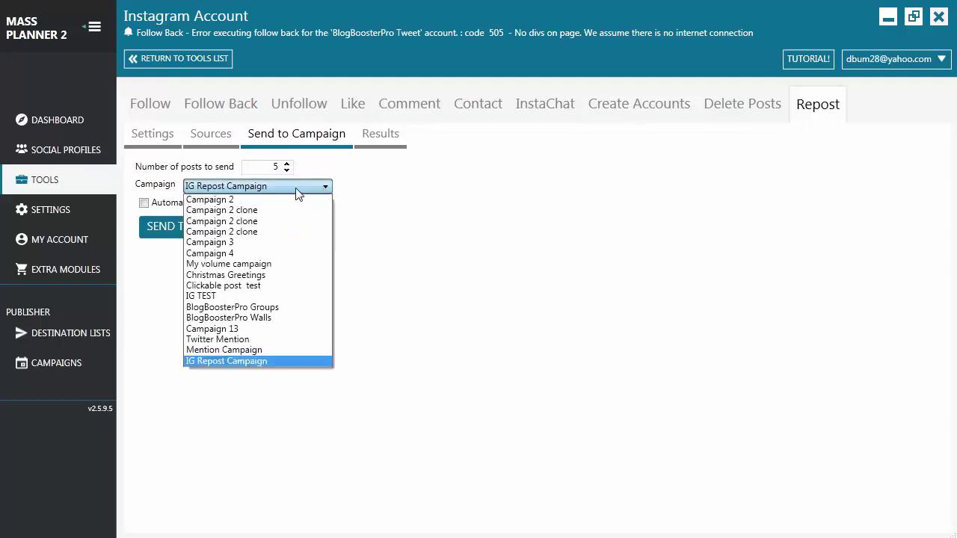
pyautogui.click(265, 362)
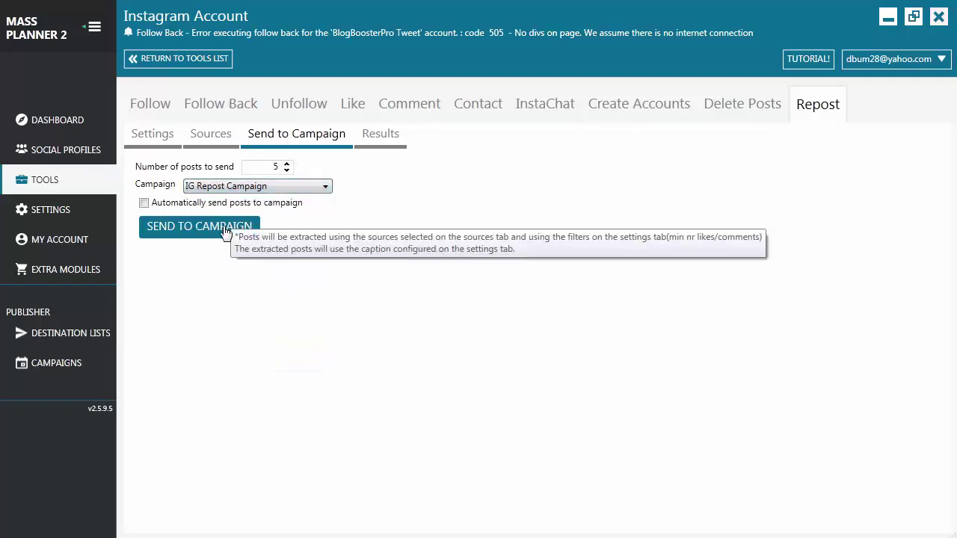